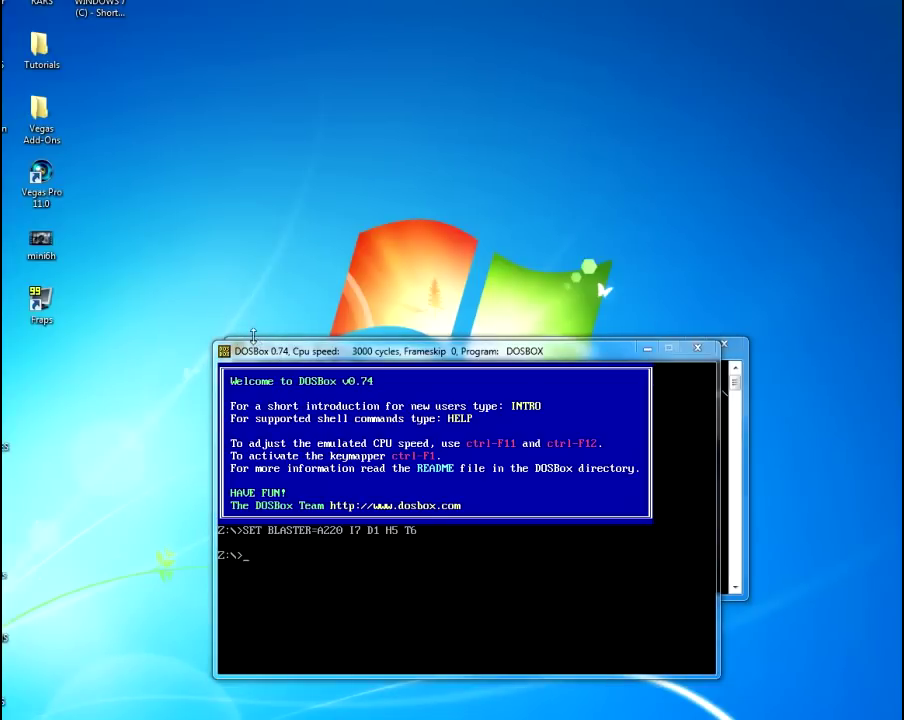
- Move the DOSBox window to the upper part of the desktop
left_click_drag(540, 353, 556, 346)
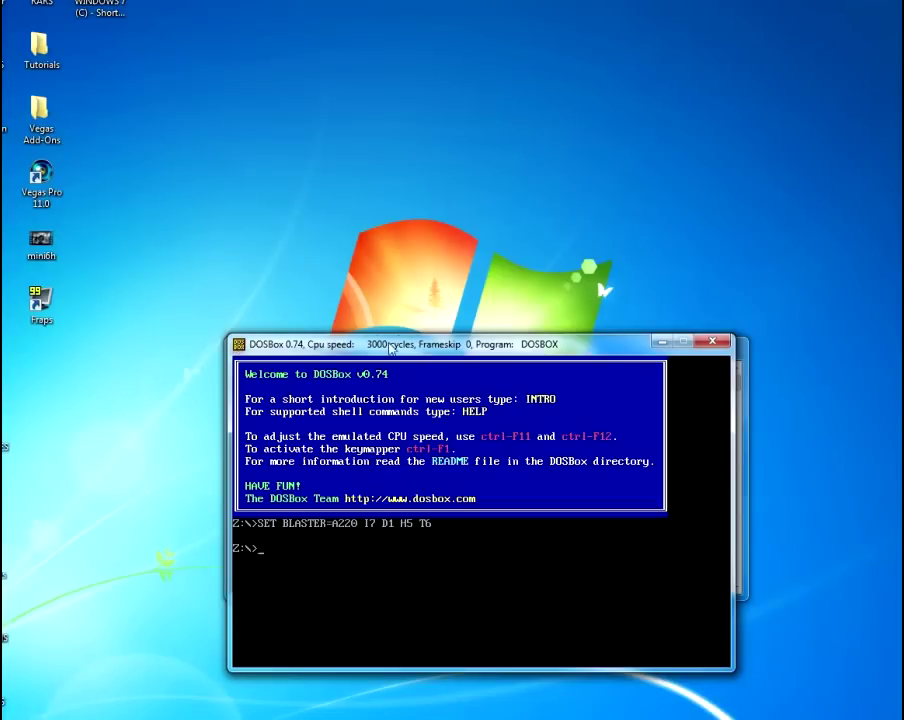
left_click_drag(450, 345, 415, 136)
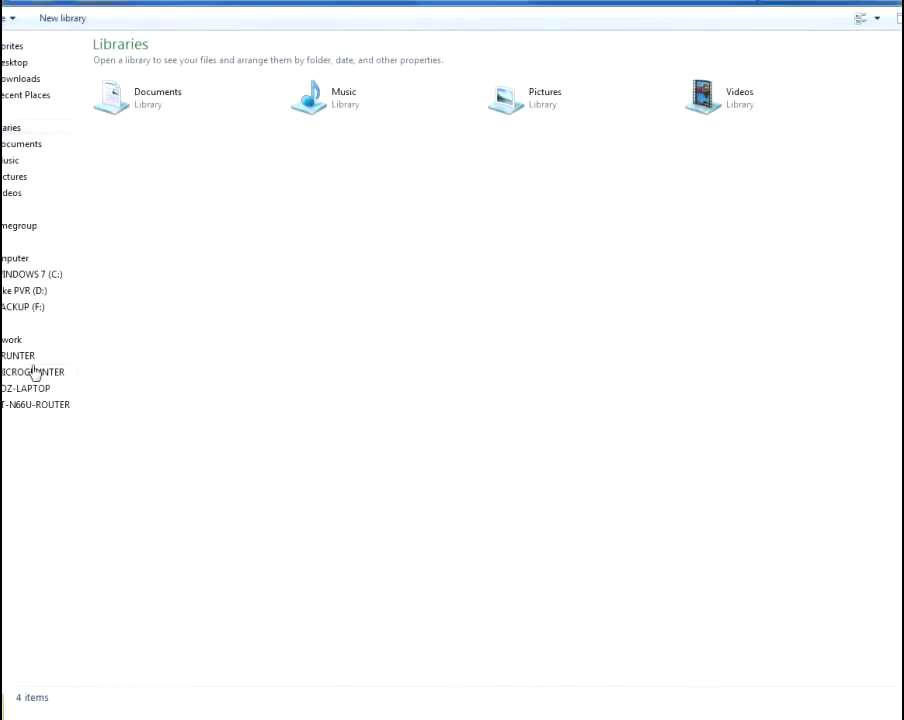
- Switch to Windows Explorer and examine the file list of the Civilization ZIP archive on the C: drive
left_click(18, 292)
left_click(28, 274)
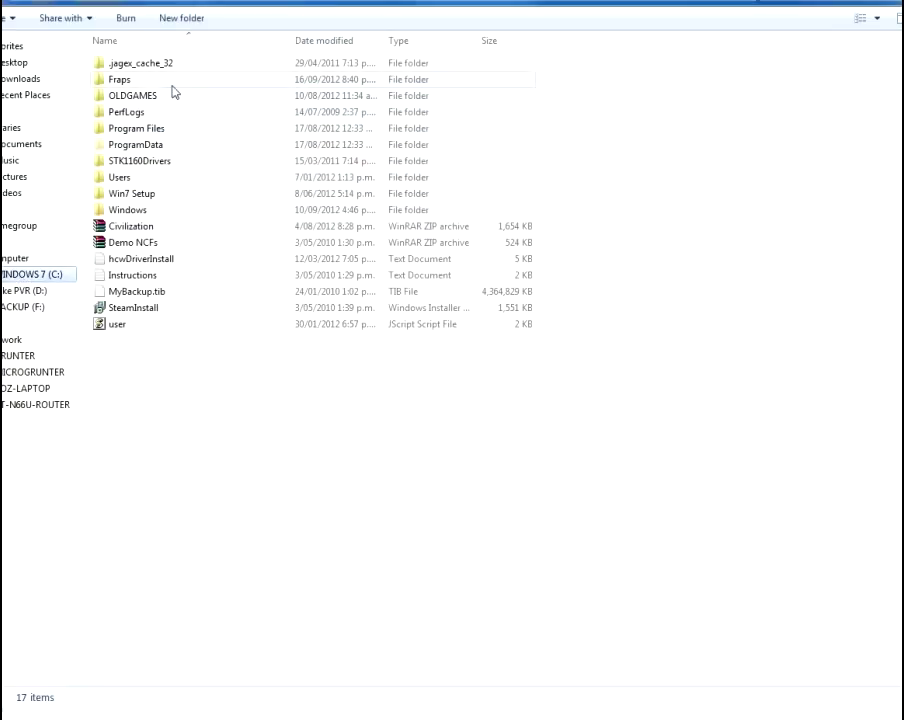
mouse_move(138, 102)
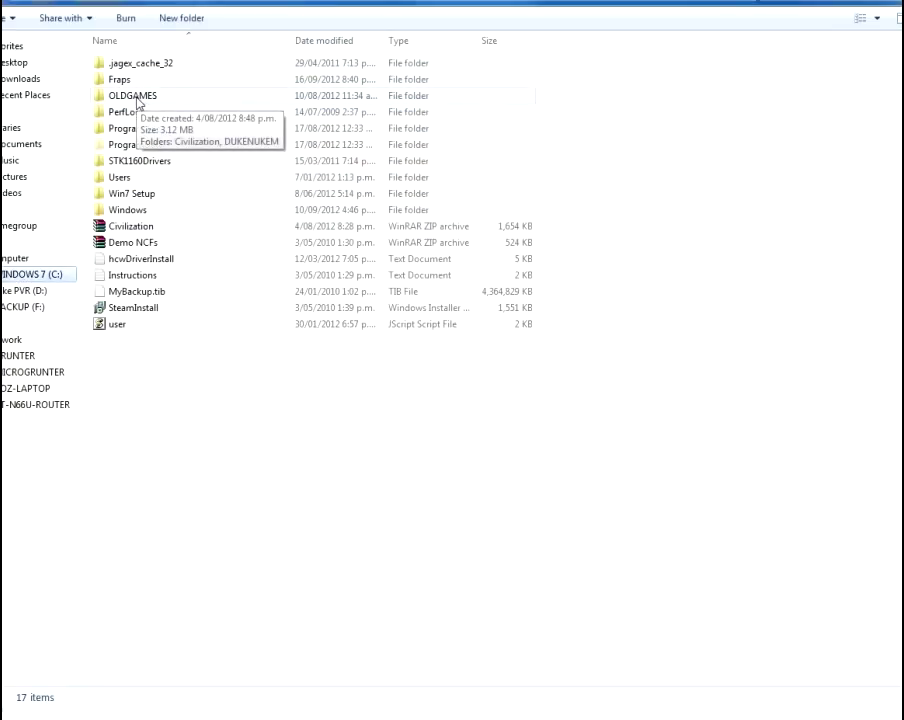
left_click(130, 226)
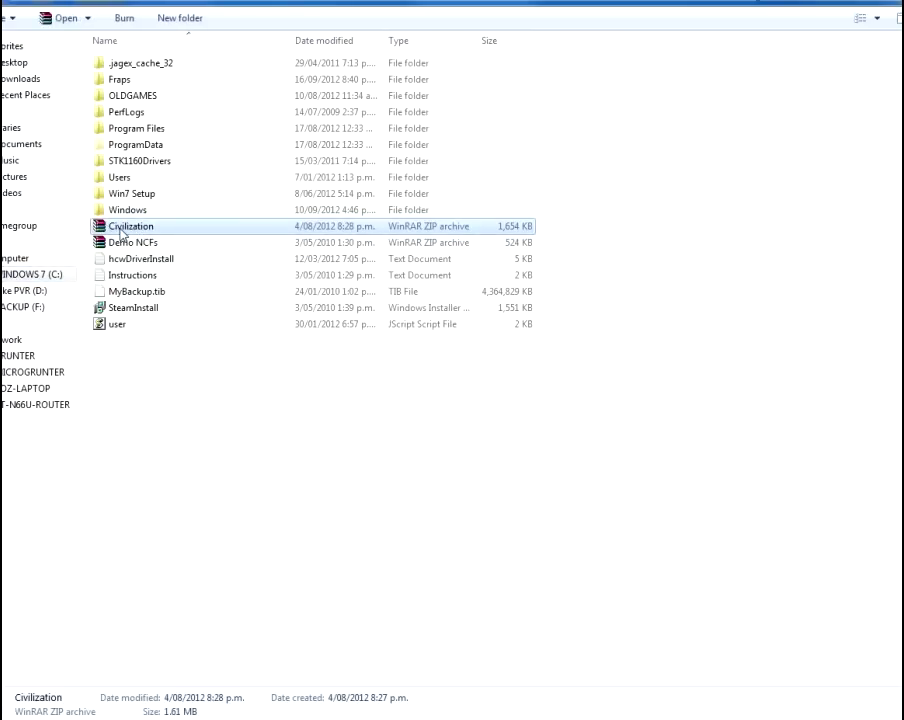
double_click(120, 228)
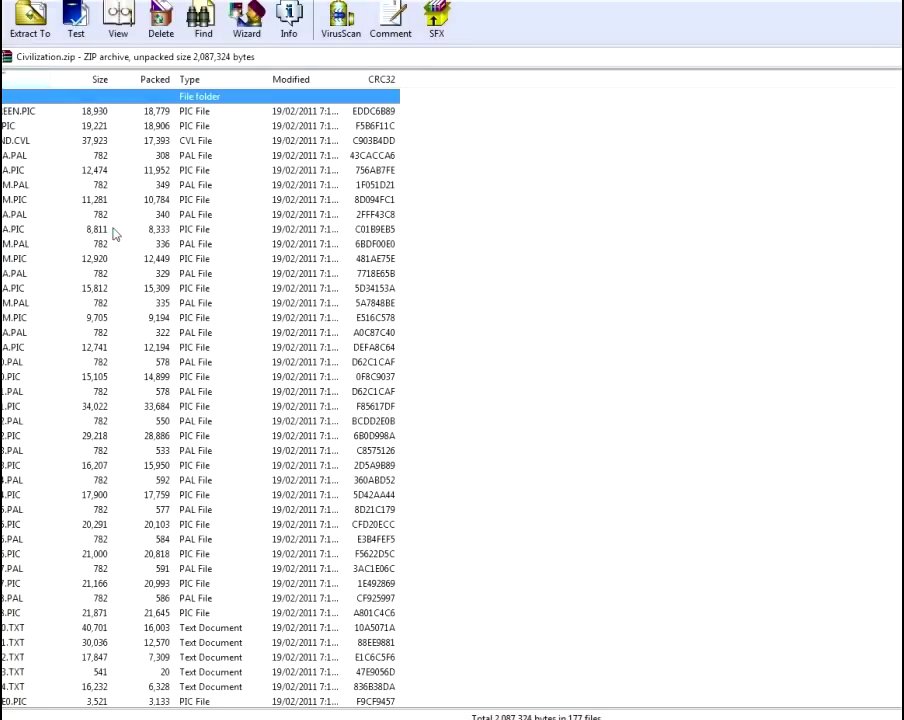
scroll(113, 233, "down", 16)
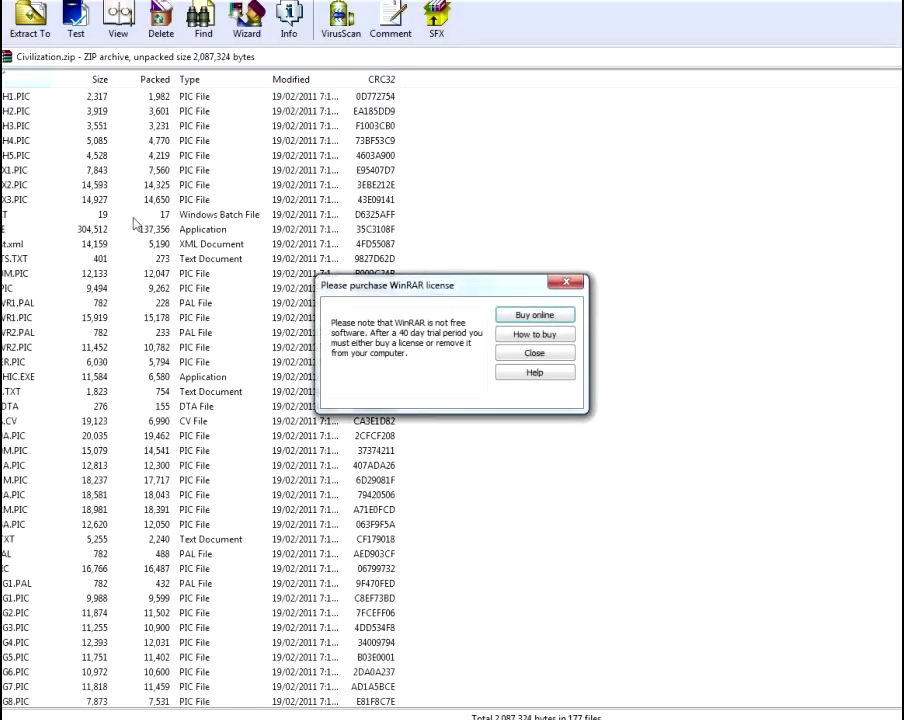
left_click(566, 282)
scroll(200, 400, "down", 12)
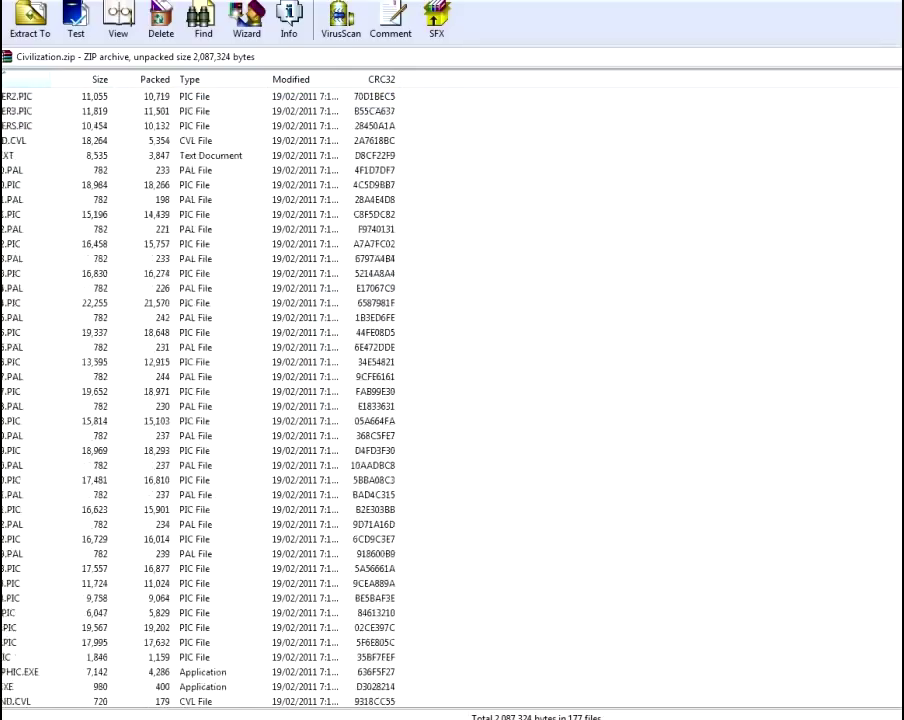
scroll(200, 400, "up", 20)
scroll(200, 400, "up", 11)
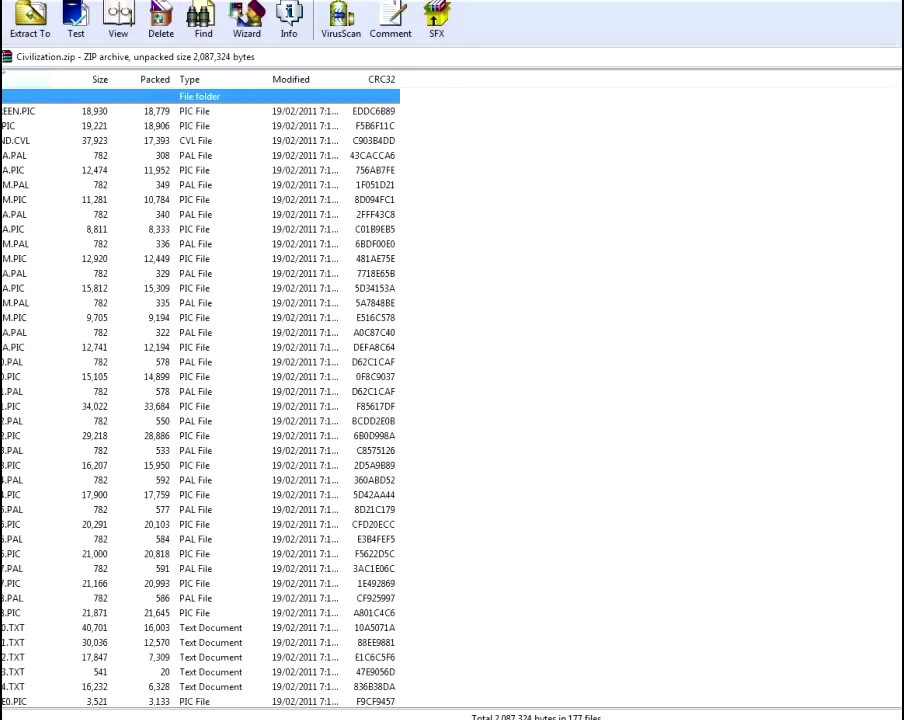
key("alt+F4")
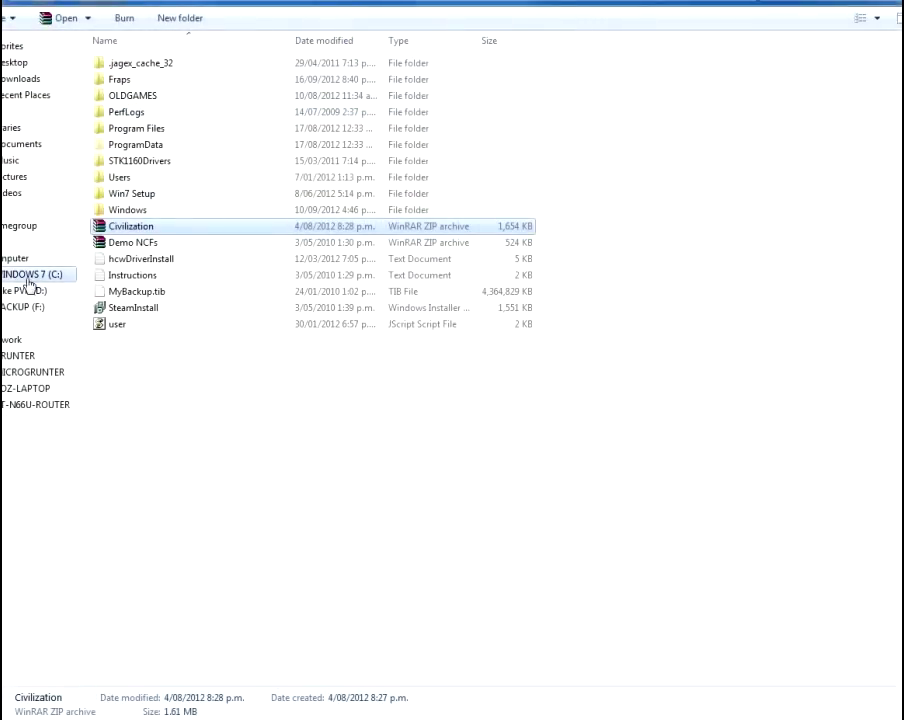
- Look inside the OLDGAMES folder on the C: drive, then return to the drive's root and select the Civilization archive
left_click(148, 97)
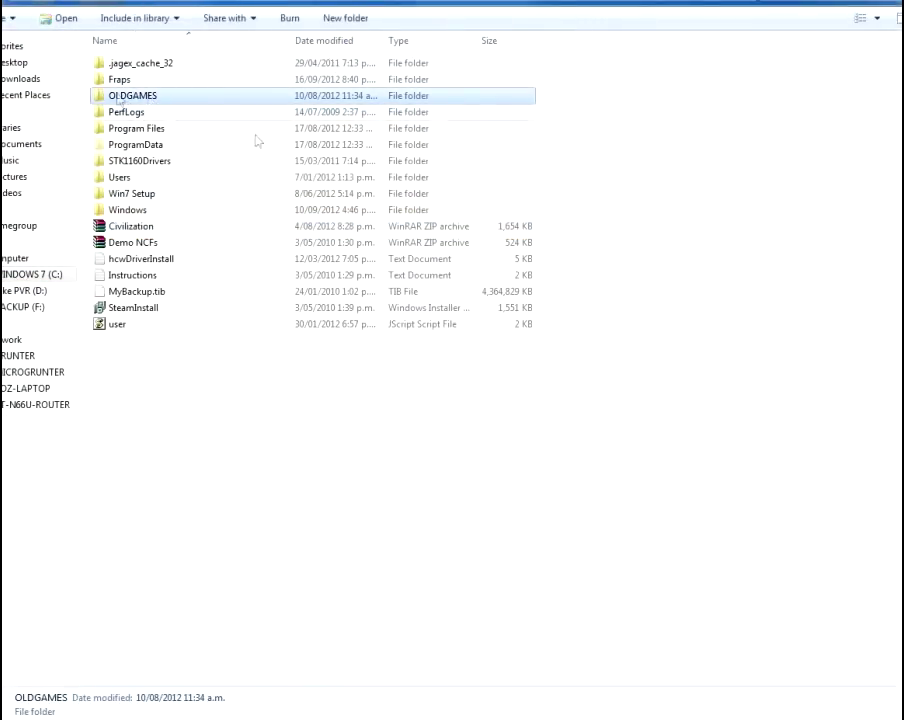
mouse_move(145, 96)
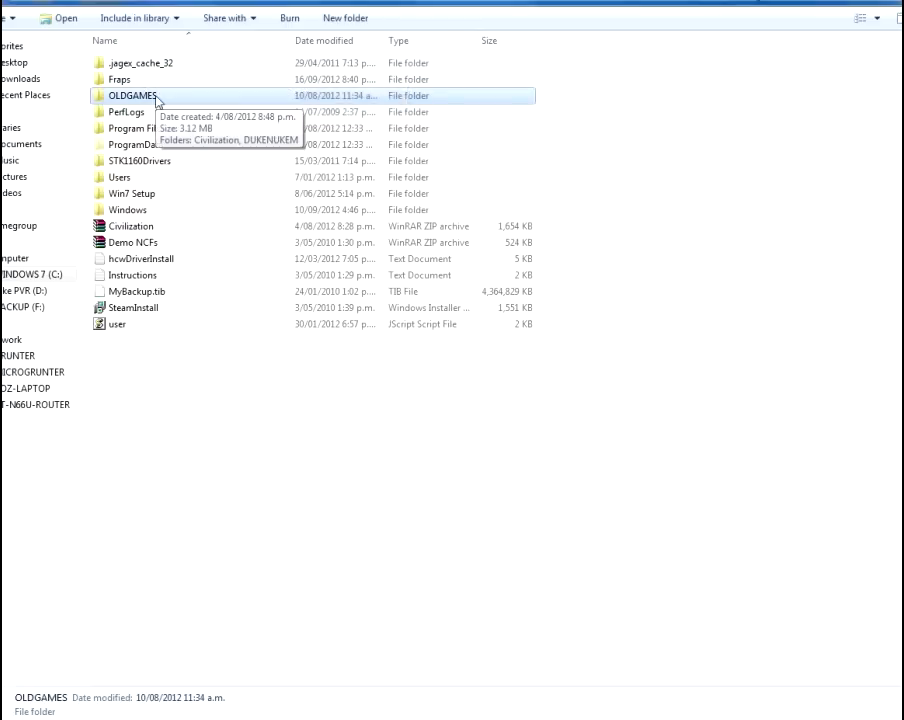
double_click(157, 98)
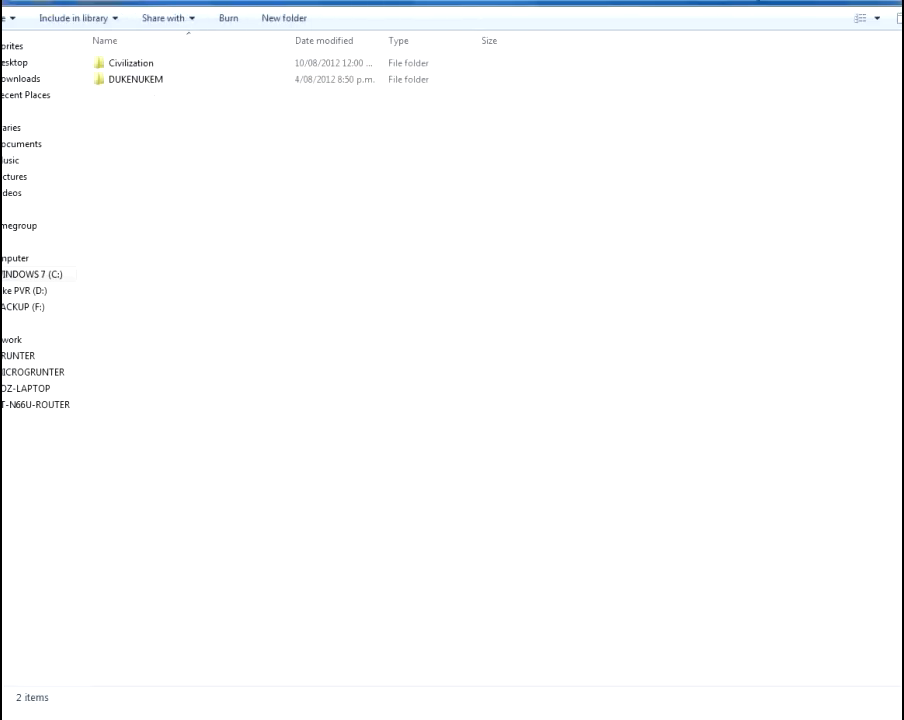
key("BackSpace")
left_click(121, 225)
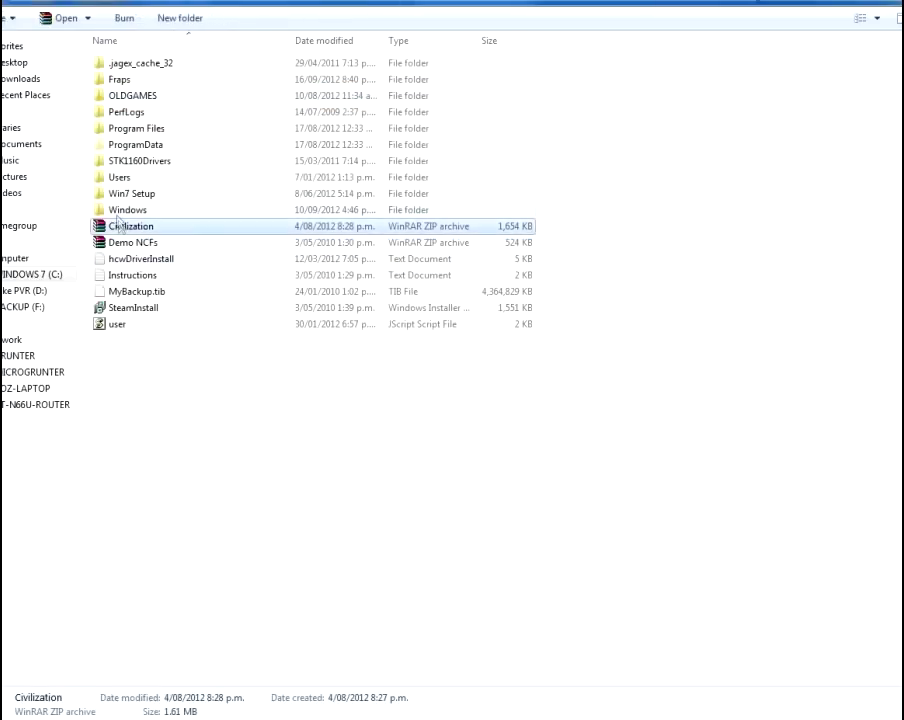
- Open the Civilization folder inside OLDGAMES and look through its extracted game files
double_click(106, 100)
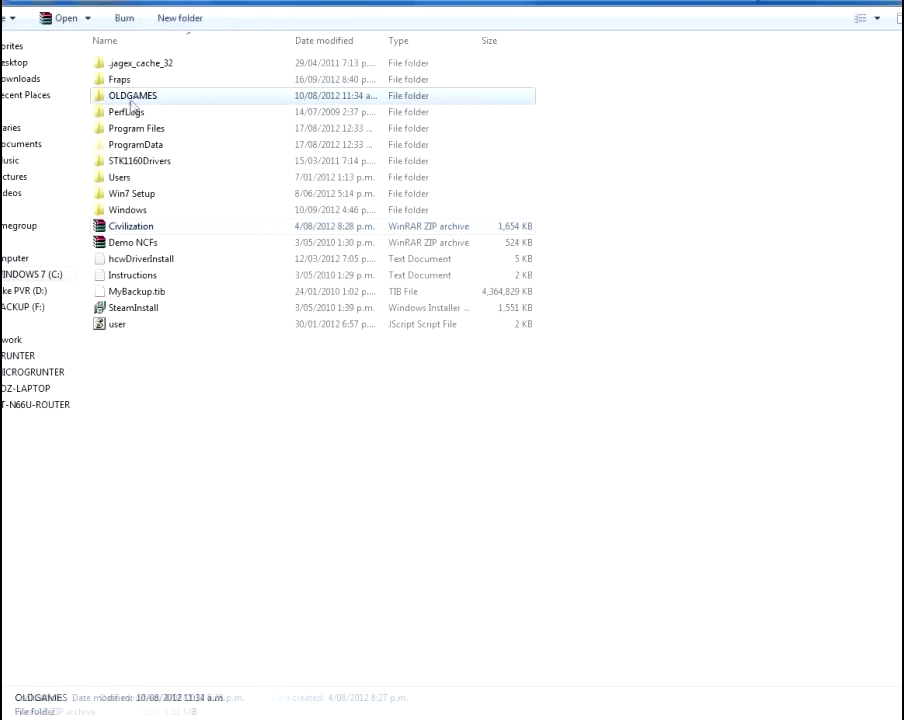
left_click(124, 64)
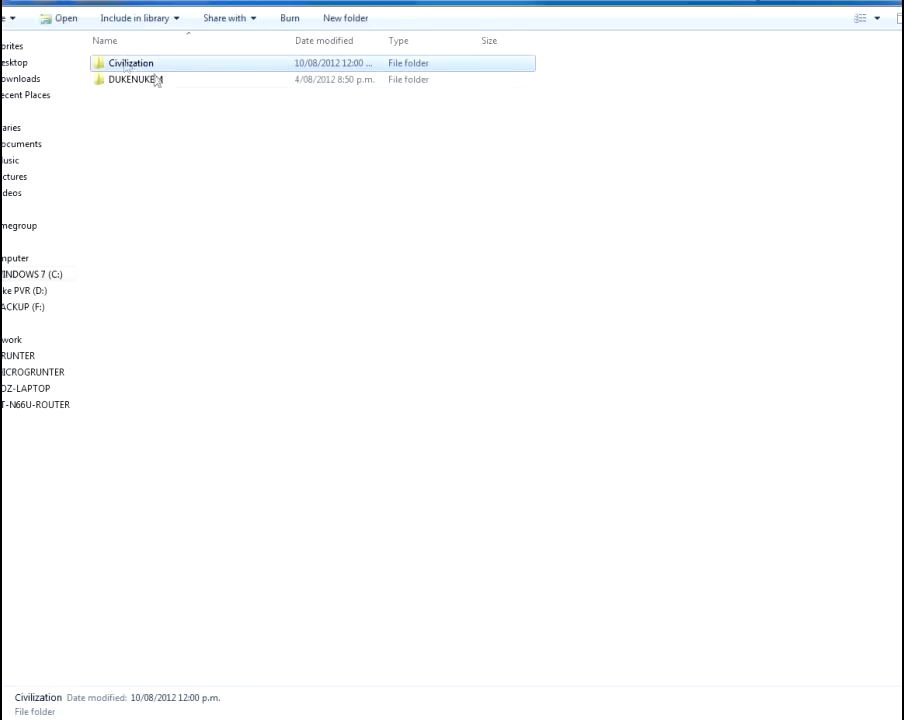
left_click(132, 114)
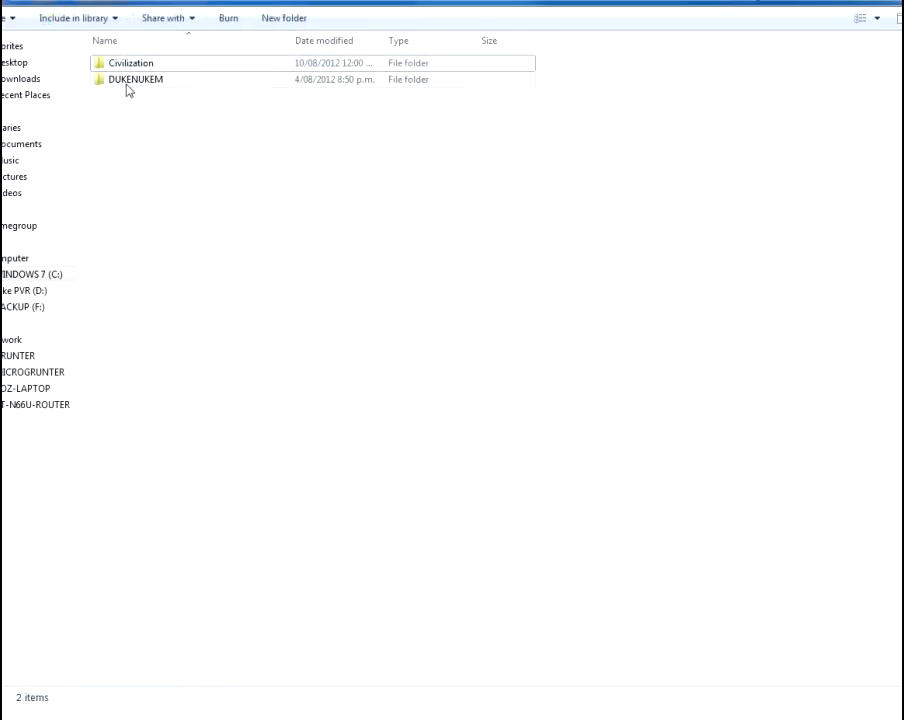
left_click(127, 86)
left_click(147, 68)
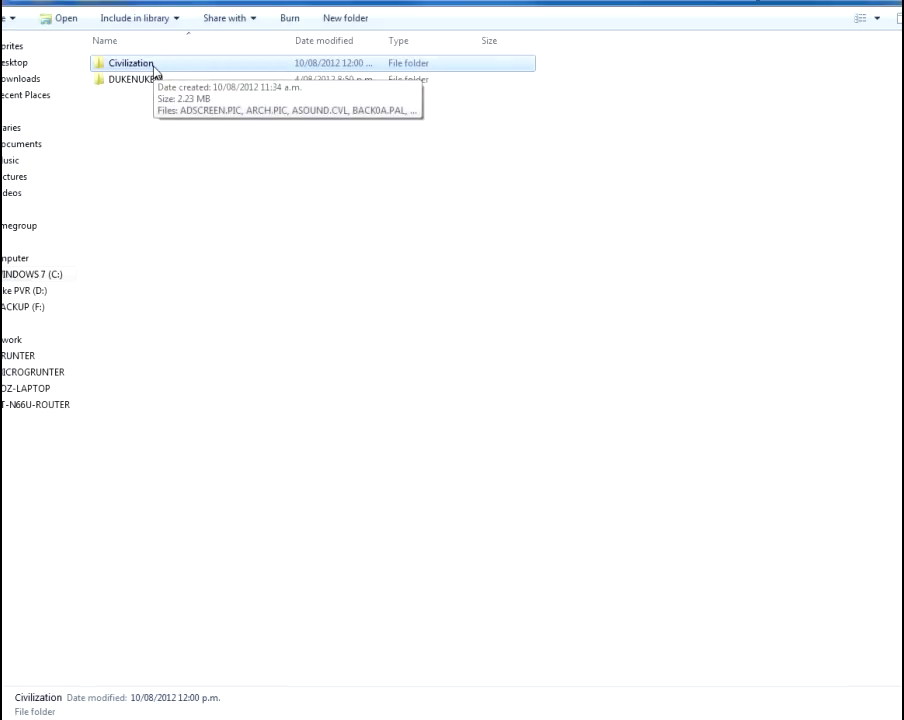
double_click(131, 63)
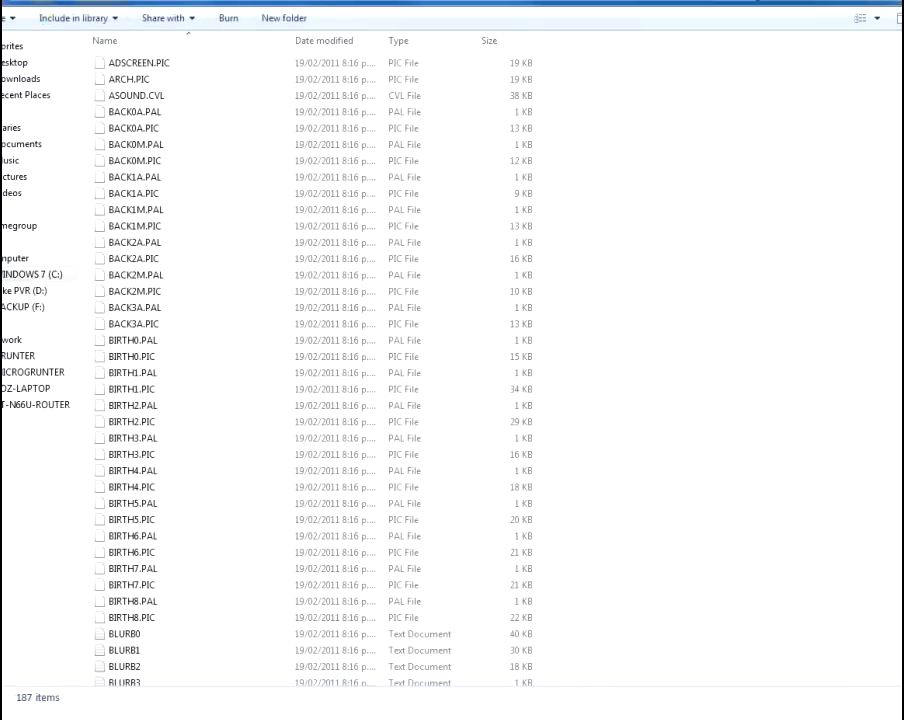
scroll(350, 360, "down", 20)
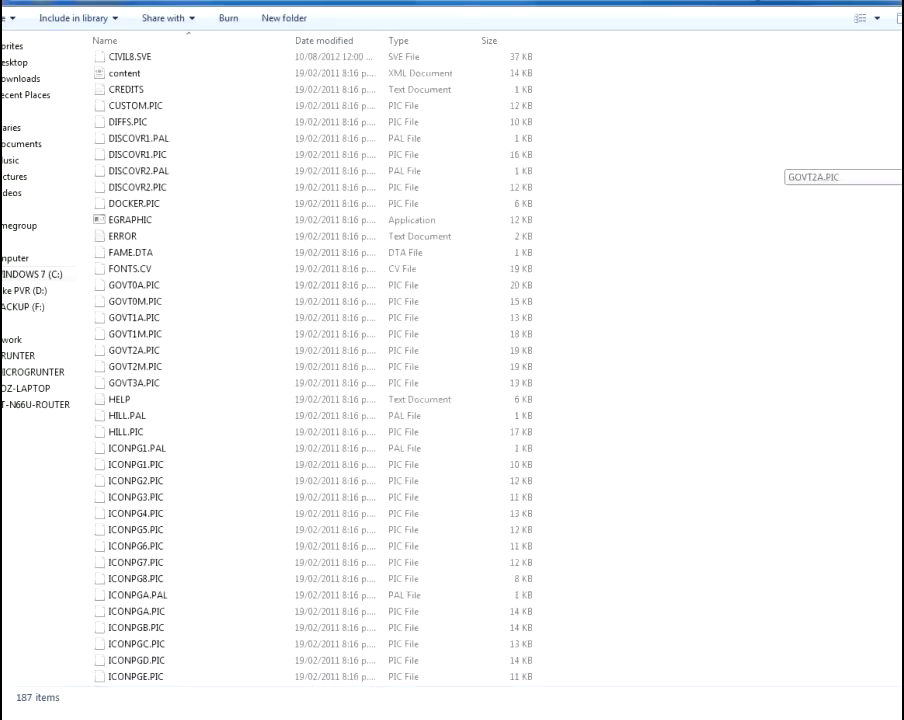
scroll(350, 360, "down", 13)
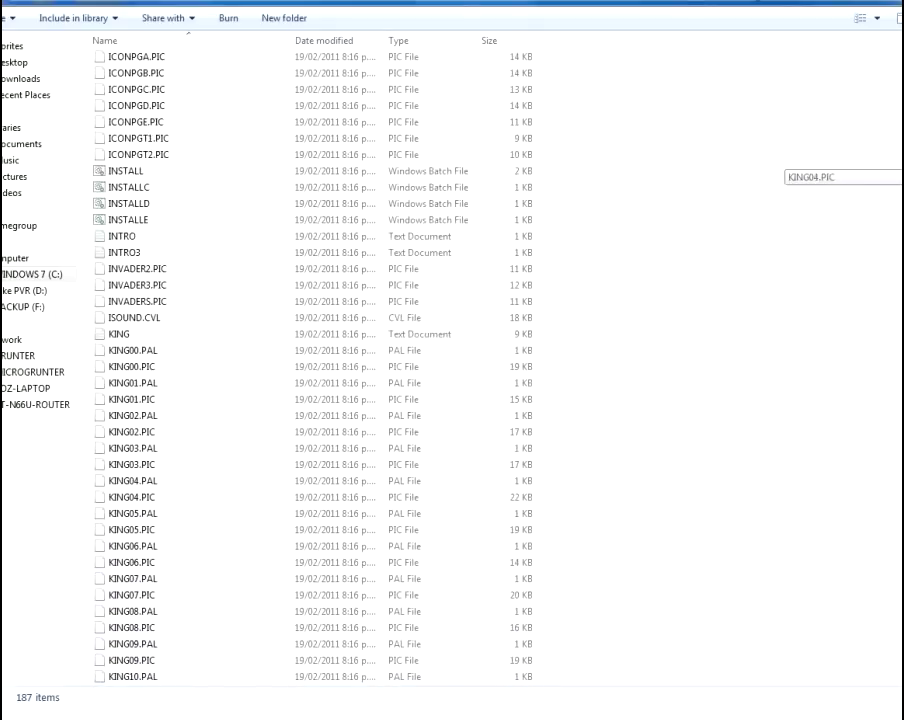
scroll(350, 360, "down", 11)
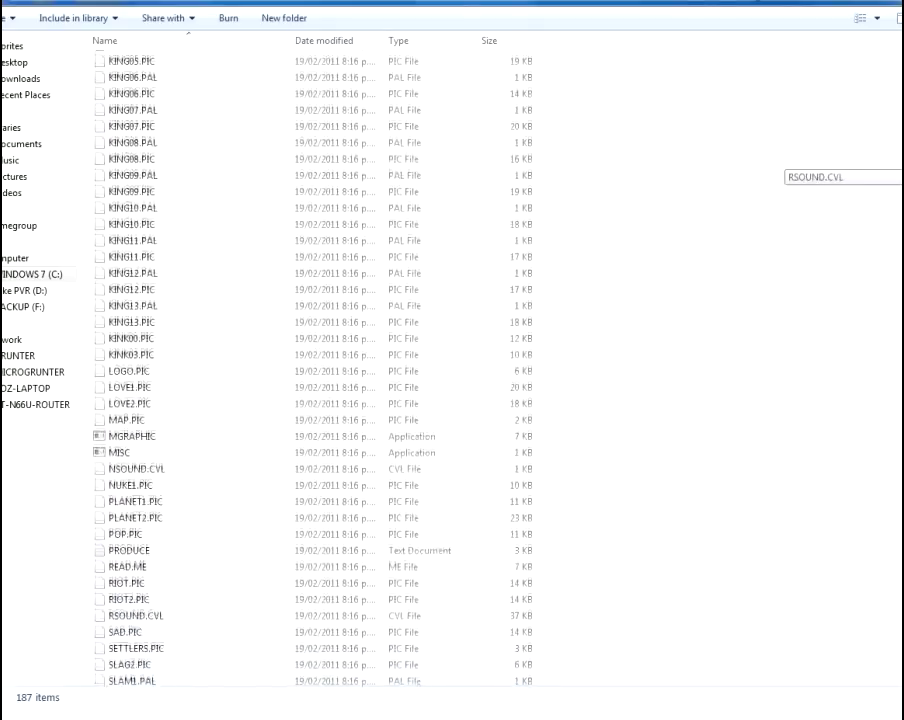
scroll(882, 406, "up", 20)
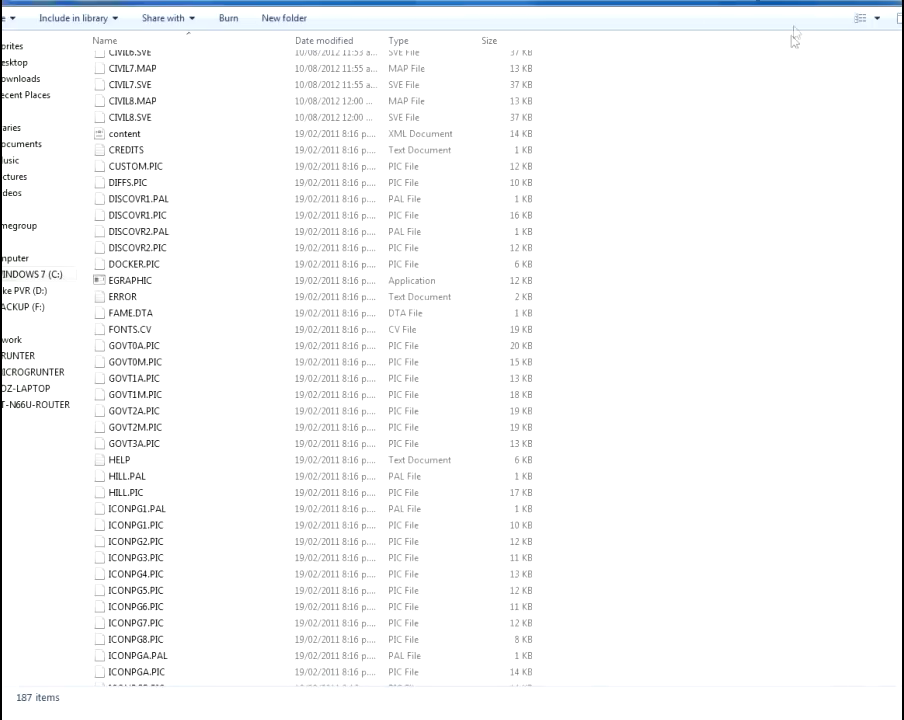
- Search the Civilization folder for "civ" and select the CIV application file
left_click(812, 2)
left_click(812, 12)
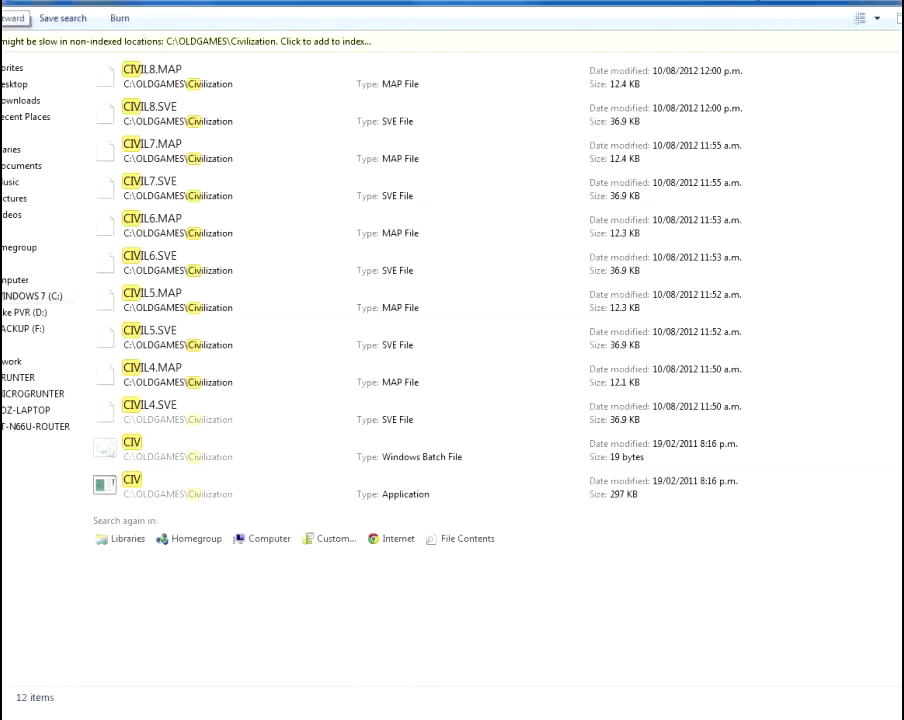
left_click(176, 489)
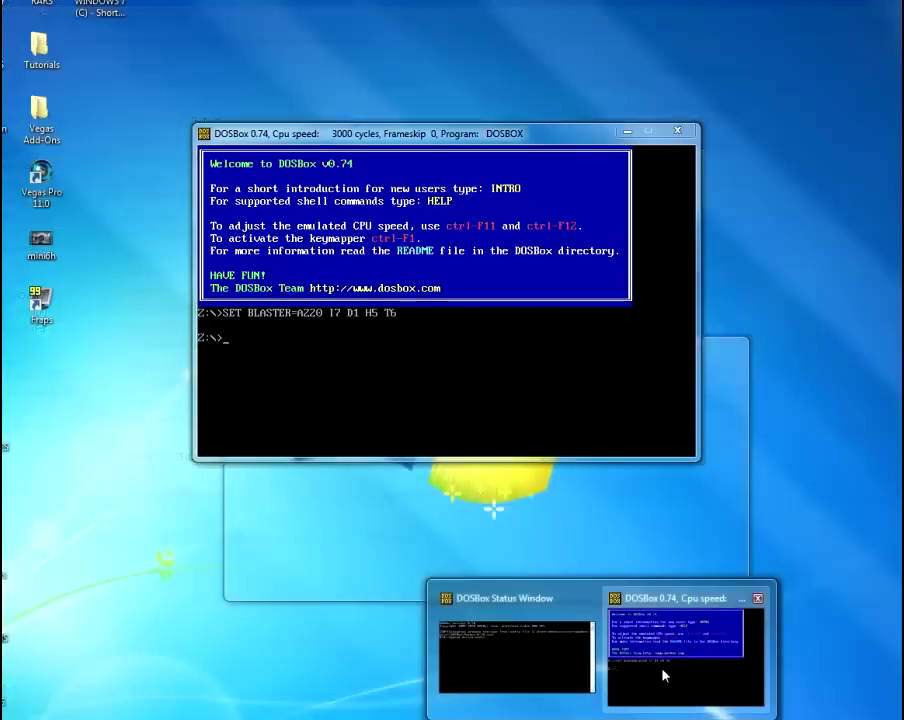
- Switch to DOSBox and reposition its command window over the wikiHow guide image
left_click(663, 676)
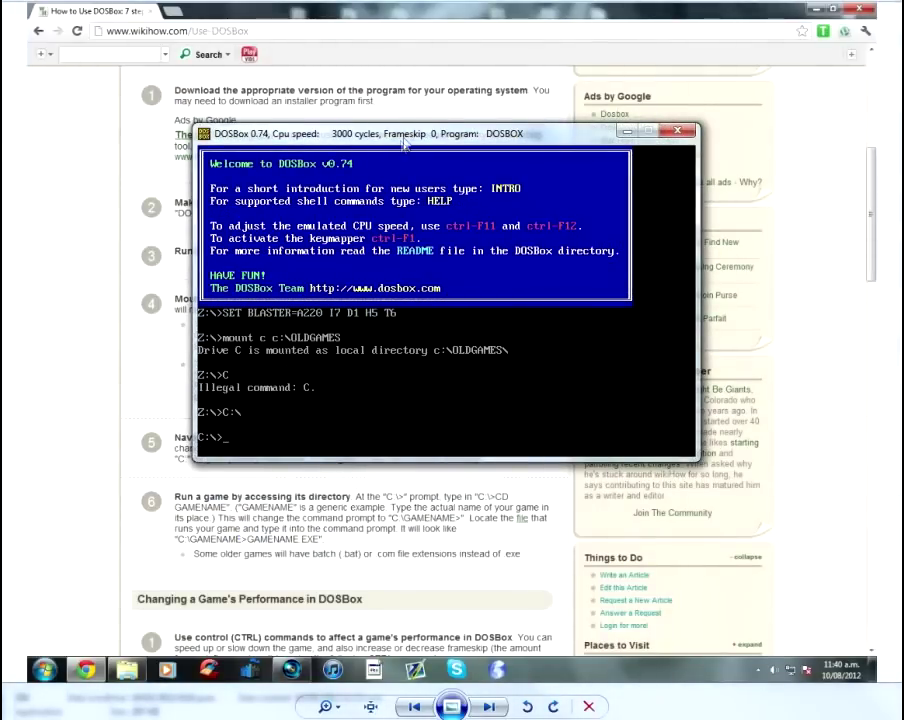
left_click_drag(400, 133, 414, 116)
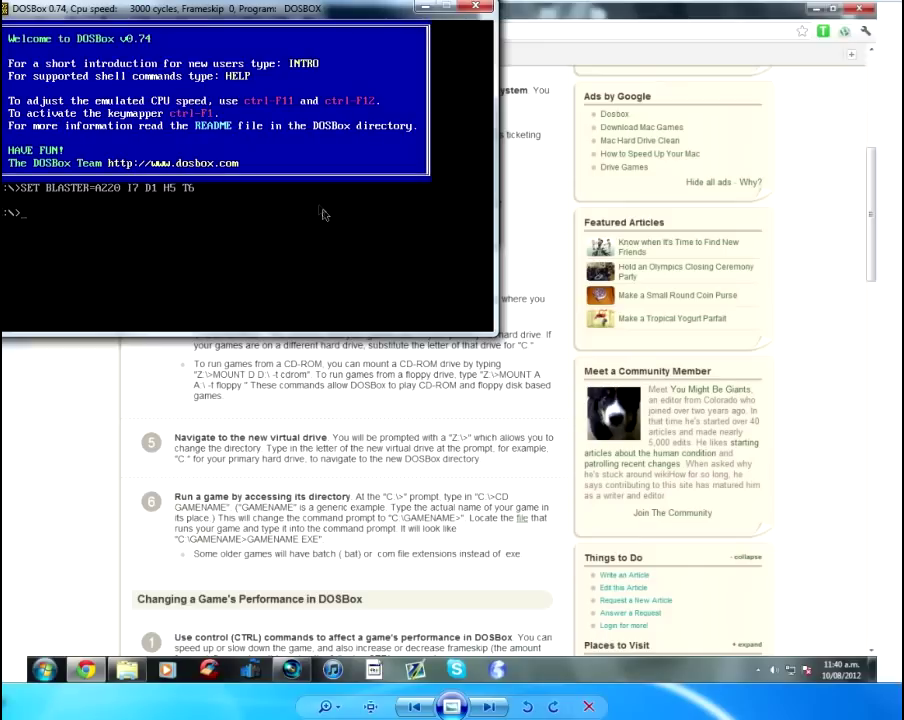
left_click_drag(279, 10, 614, 4)
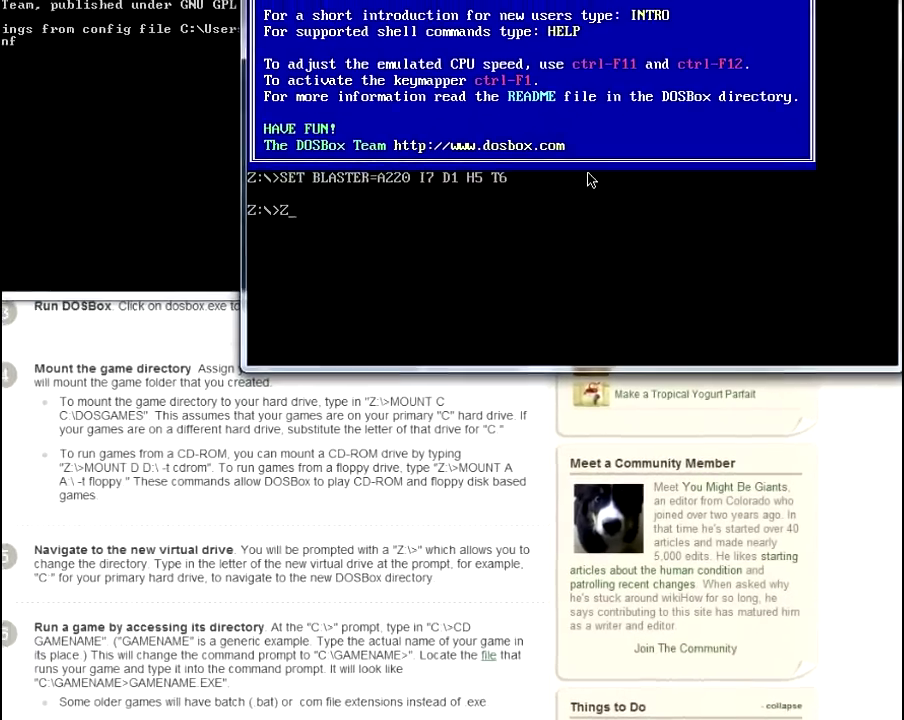
- Mount the c:\oldgames folder as drive C in DOSBox, checking the game folder's location in Windows Explorer
key("BackSpace")
type("M")
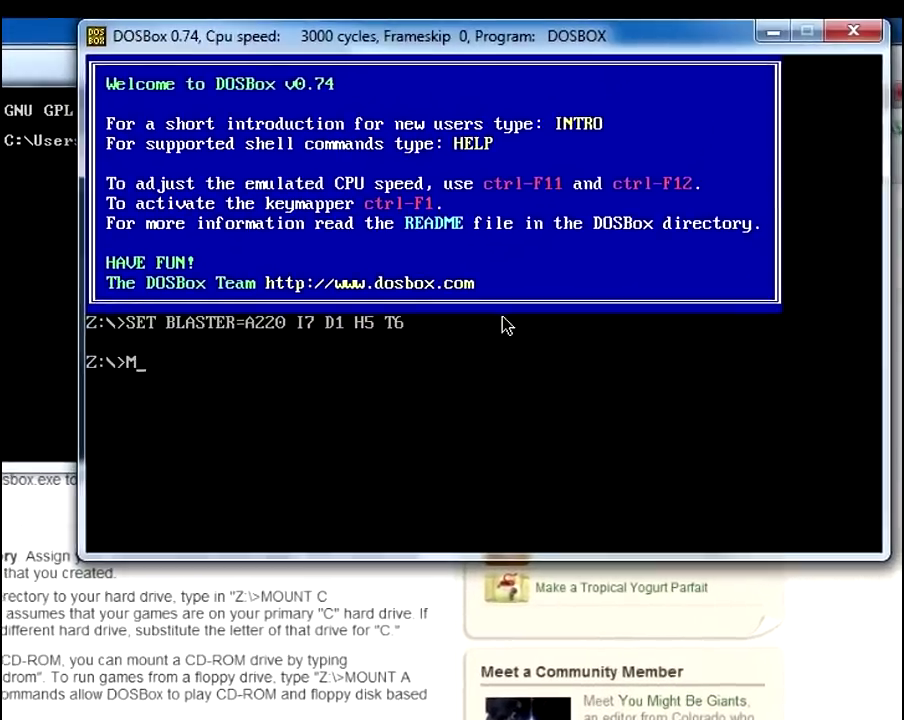
key("BackSpace")
type("mount")
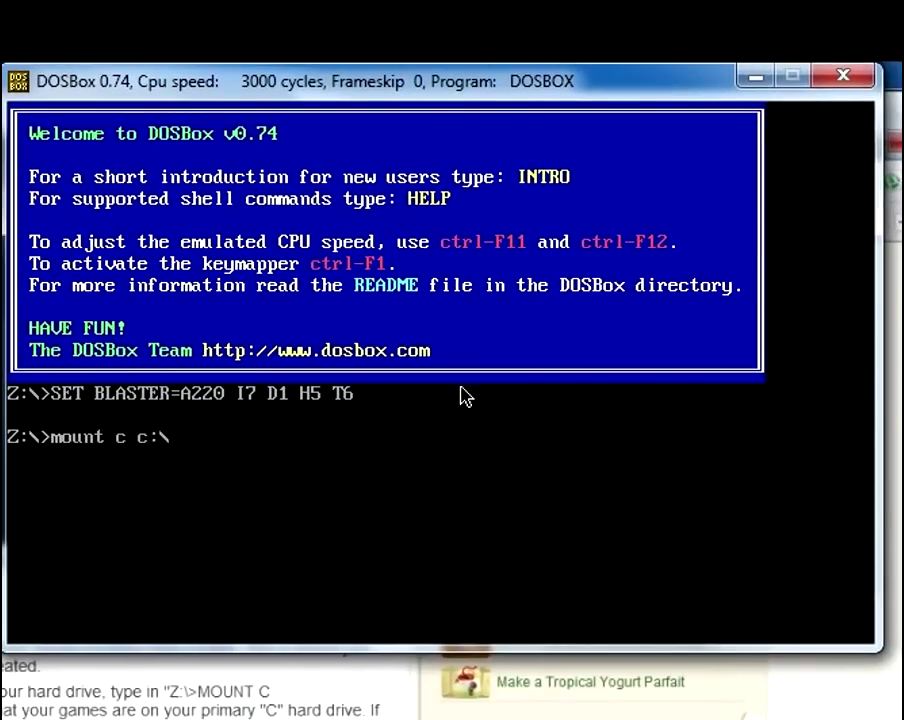
type("c c:\\olggames")
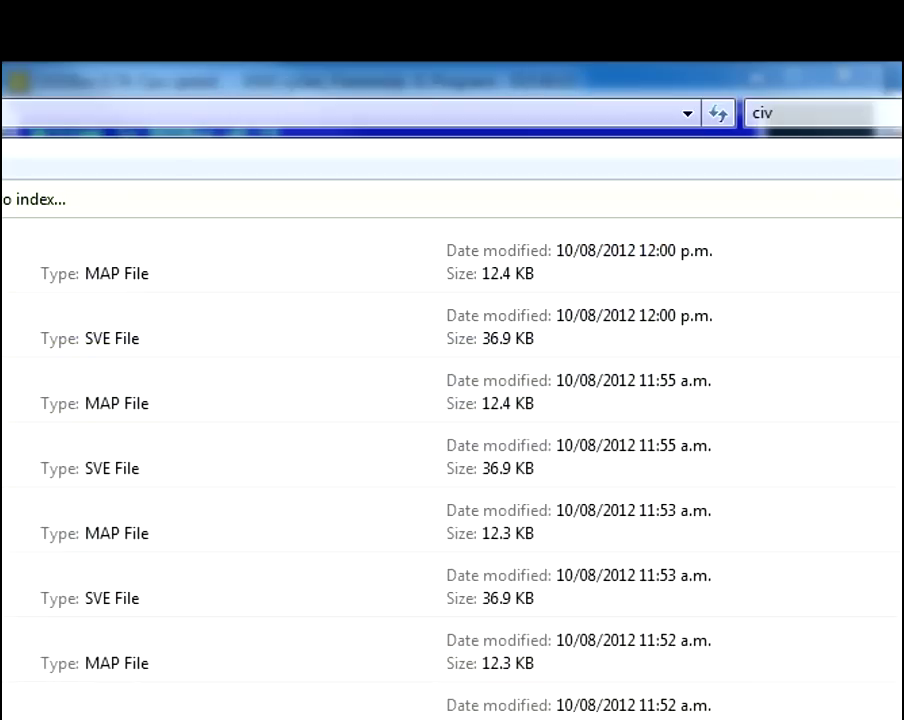
key("BackSpace")
key("alt+Up")
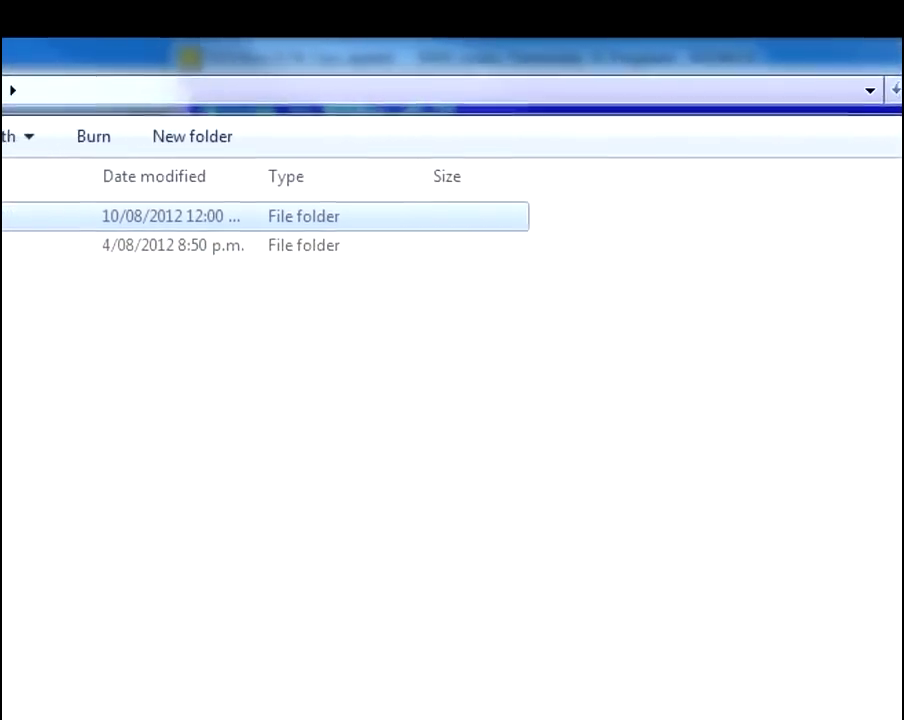
key("alt+Up")
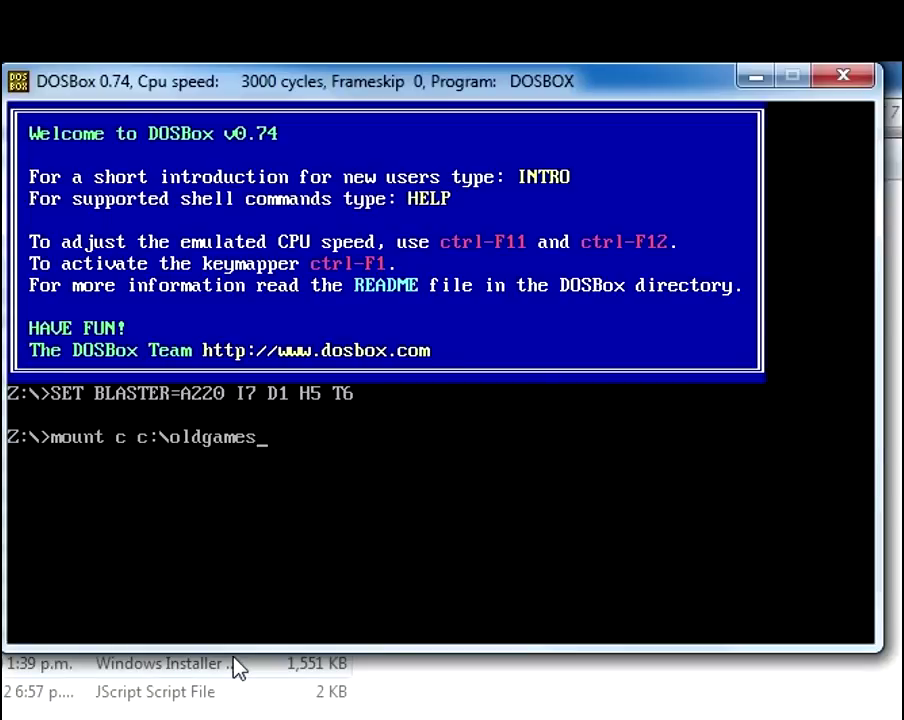
key("Return")
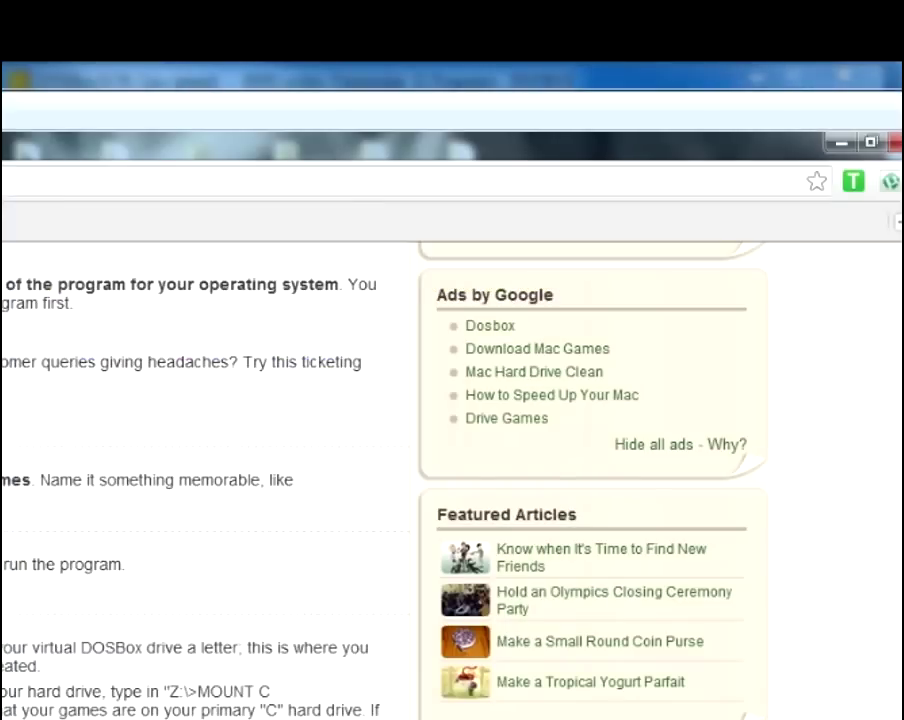
key("alt+Tab")
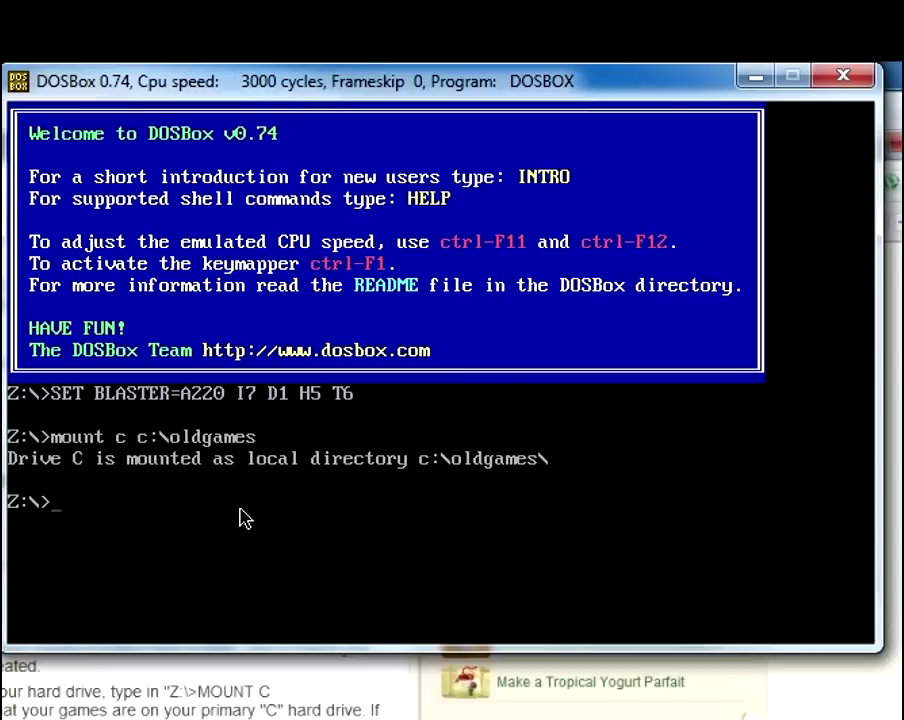
- Switch to the mounted C: drive and try to change to the Civilization directory by its full name
type("C:\\")
key("Return")
type("D")
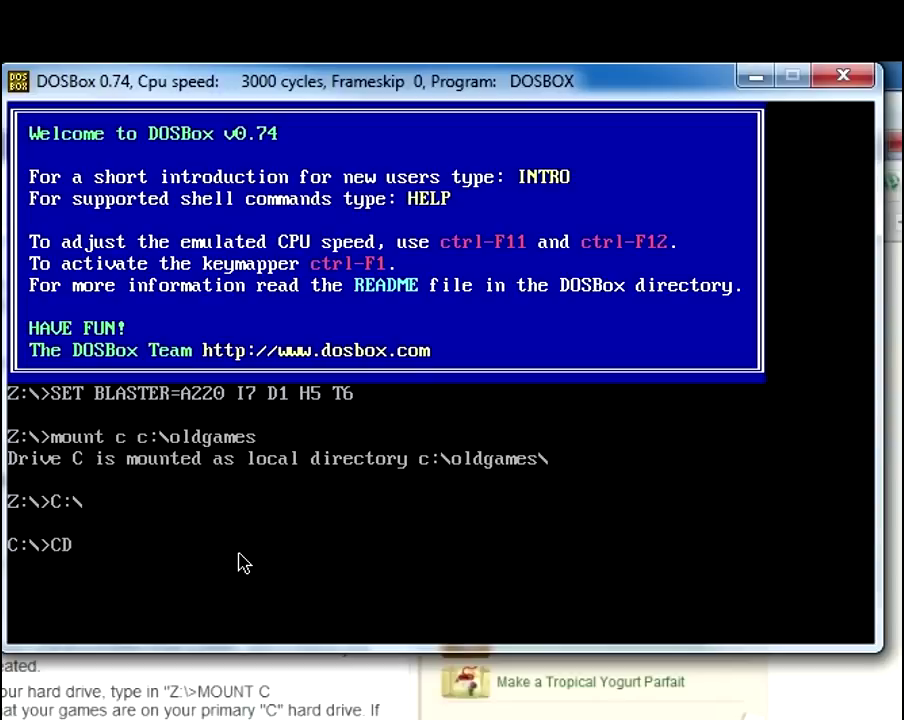
type("Civilization")
key("Return")
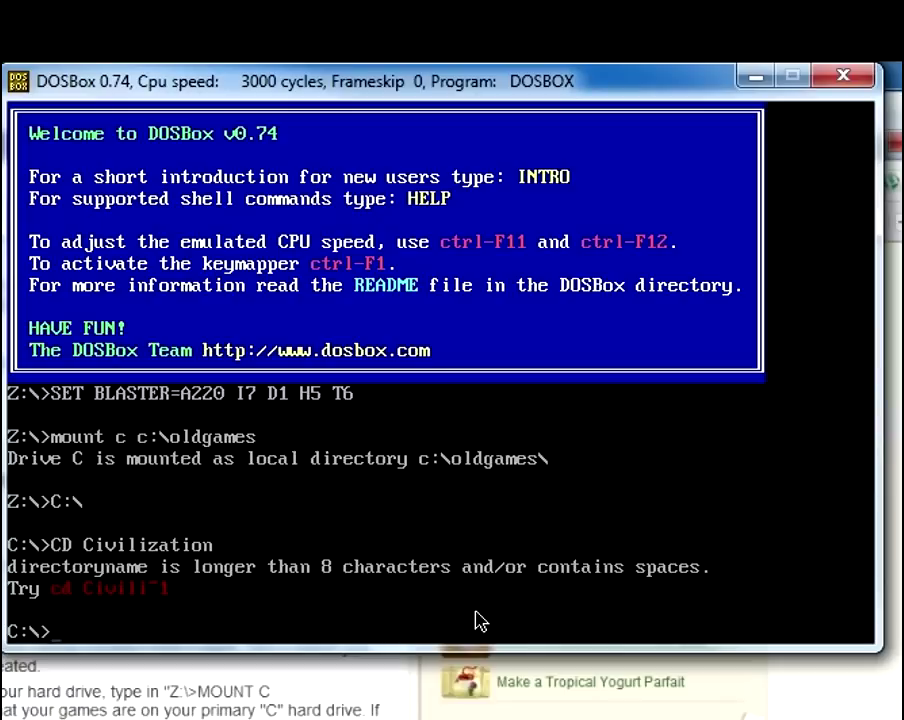
- Change to the game directory using the short name Civili~1 and run CIV.exe
type("cd Civili")
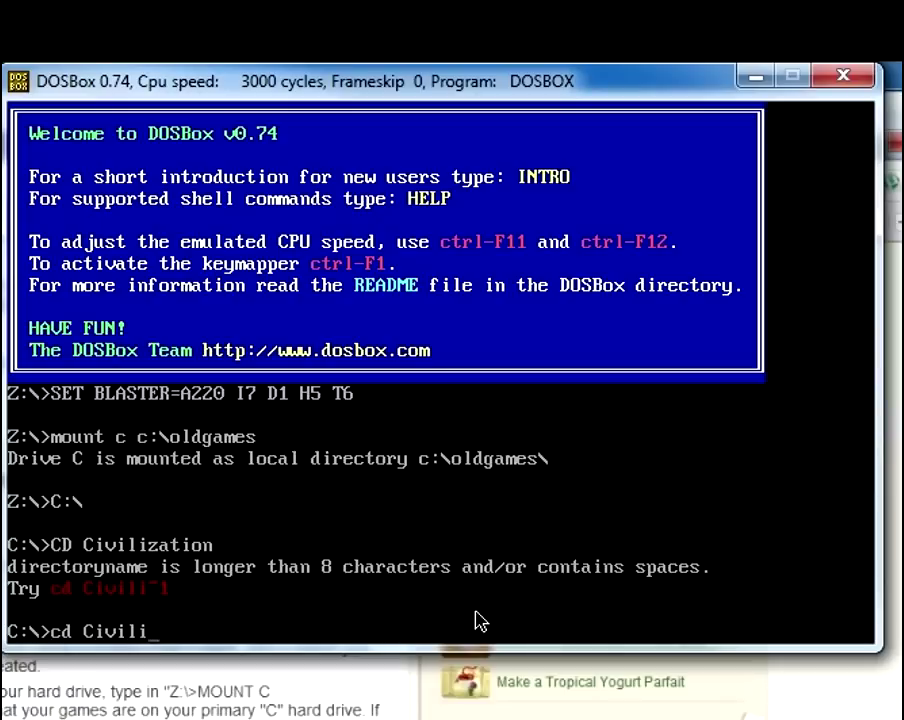
type("~1")
key("Return")
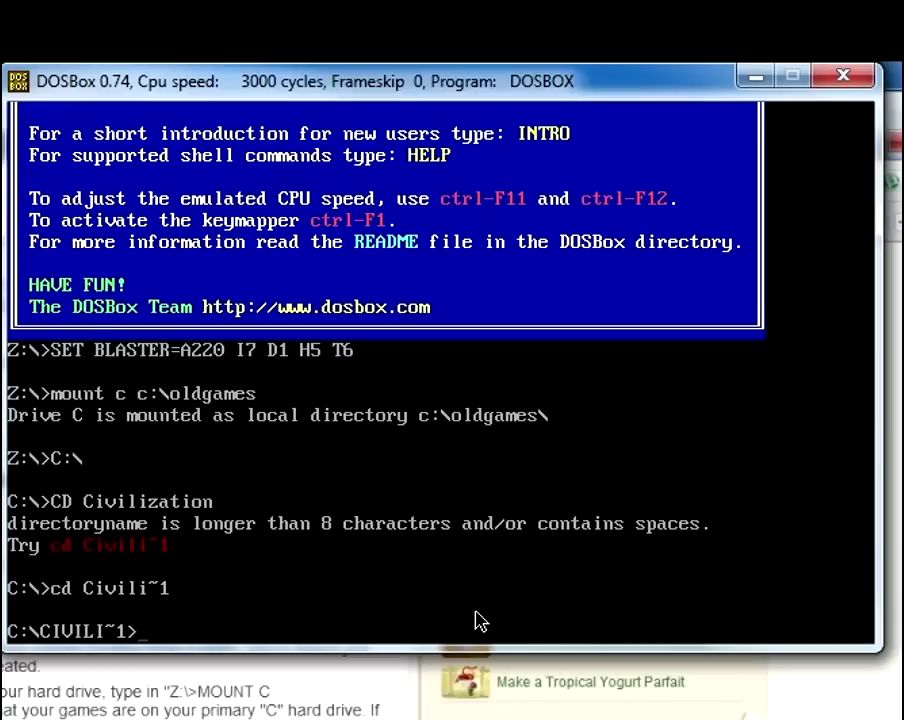
type("CIV.exe")
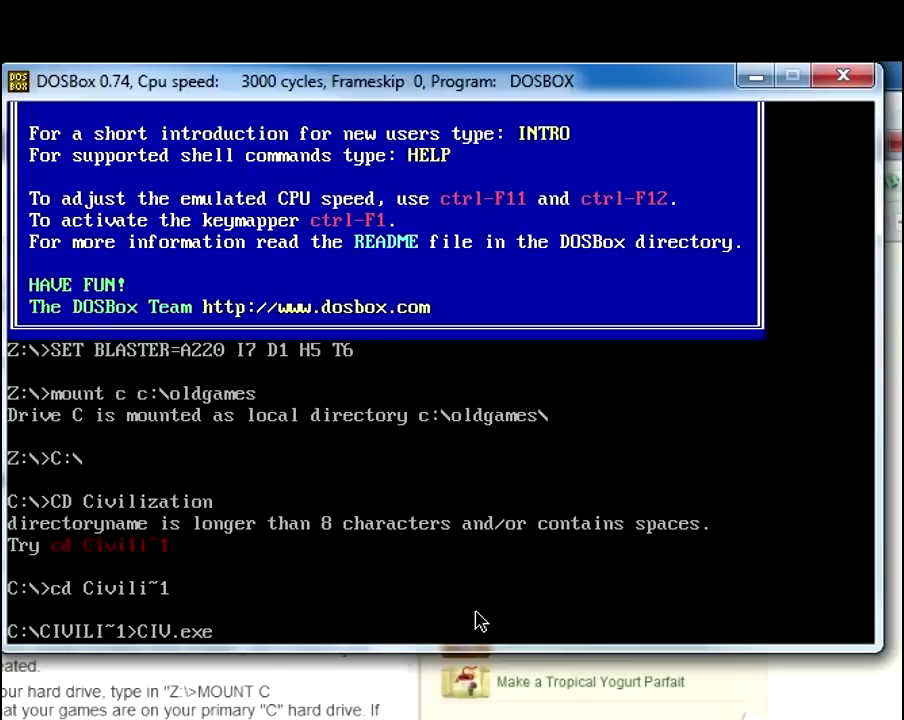
key("Return")
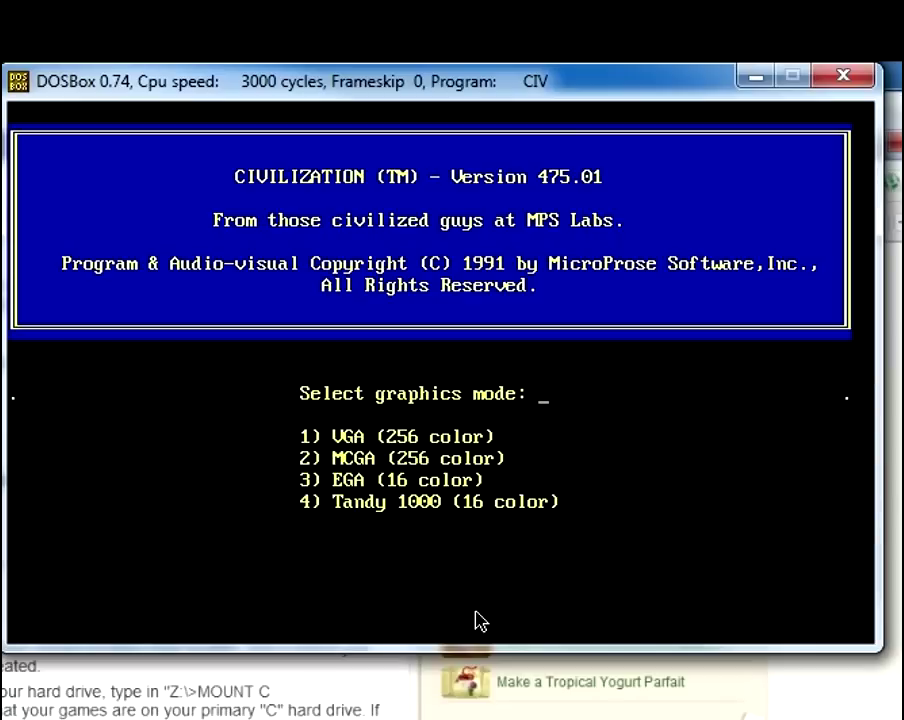
- Set the game to VGA (256 color) graphics, AdLib/Sound Blaster sound and Mouse and Keyboard control, and reposition the game window
key("1")
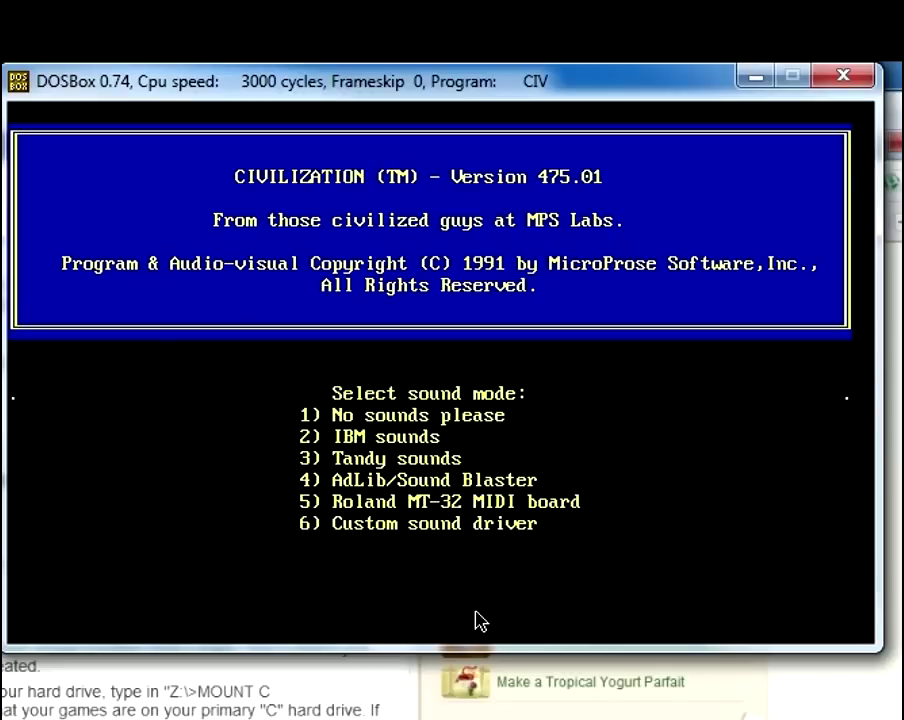
key("4")
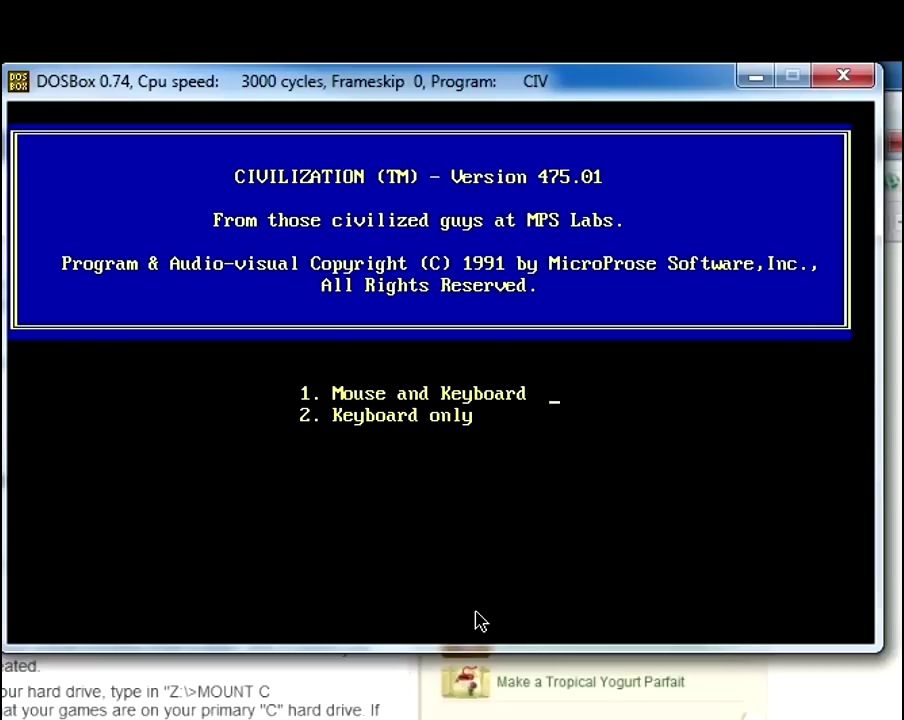
key("1")
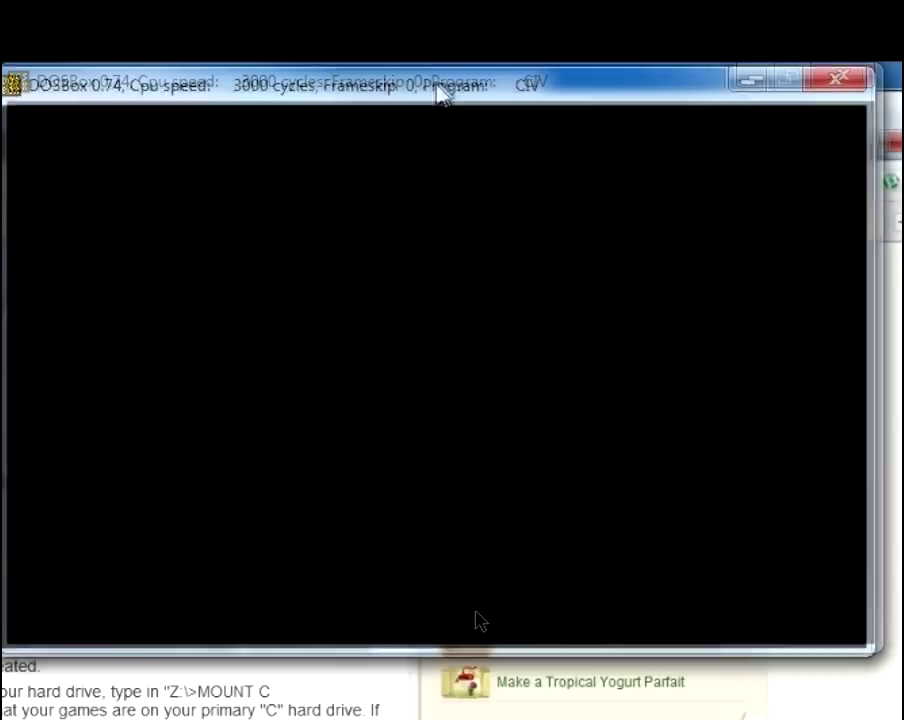
left_click_drag(440, 91, 262, 272)
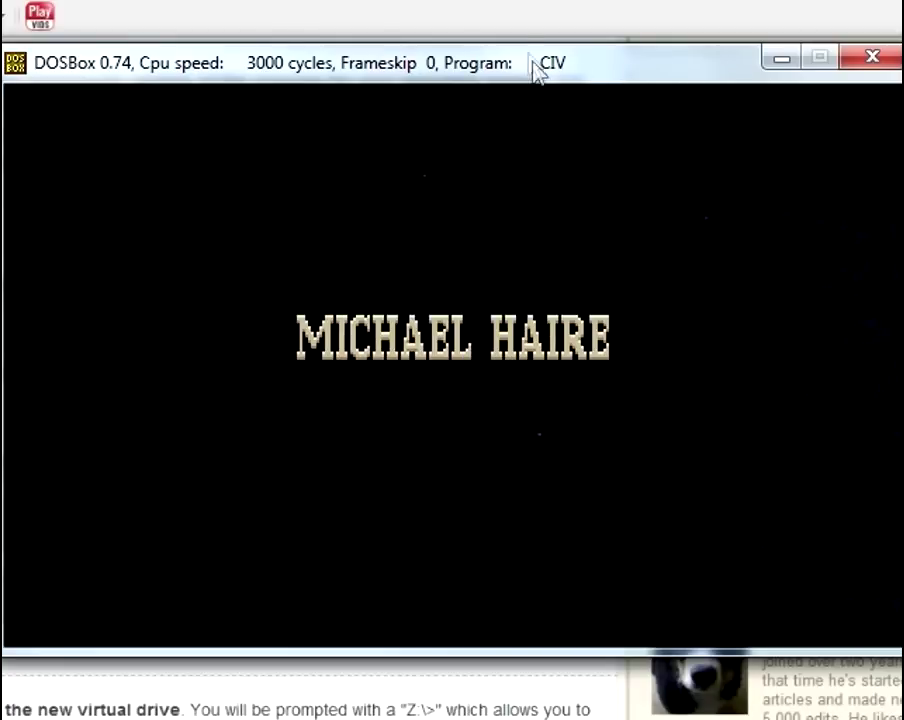
left_click_drag(520, 60, 530, 65)
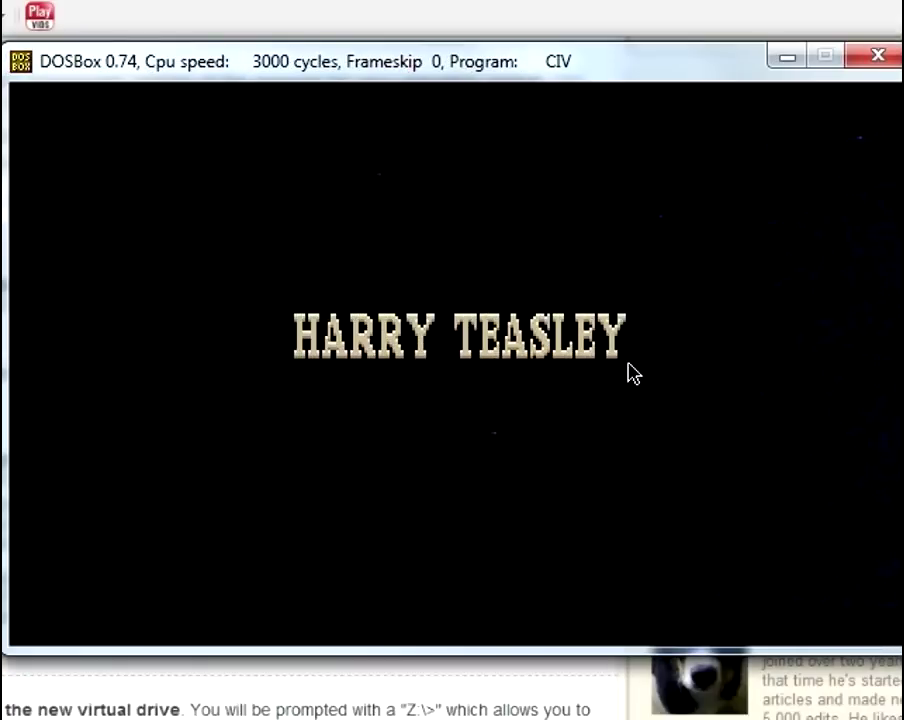